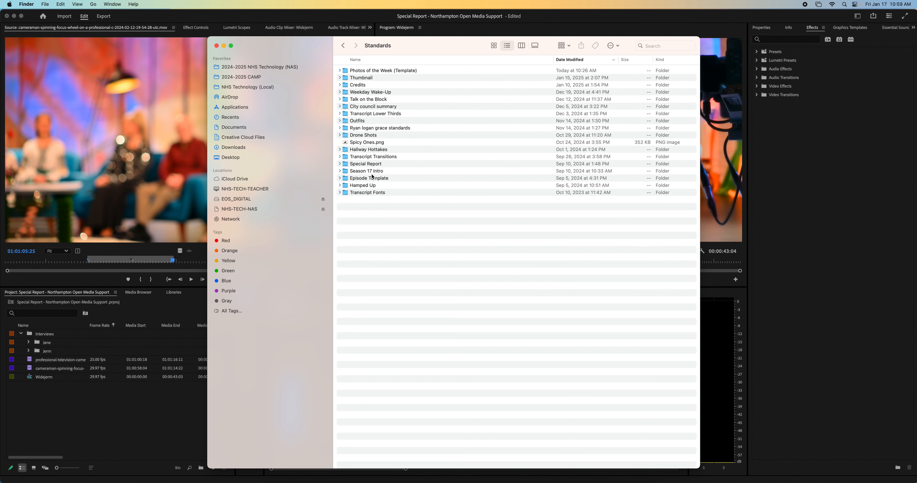
- Import all the 4K BOXD .mogrt files from the Transcript Lower Thirds folder into Premiere Pro's graphics templates, overwriting the existing ones
double_click(371, 114)
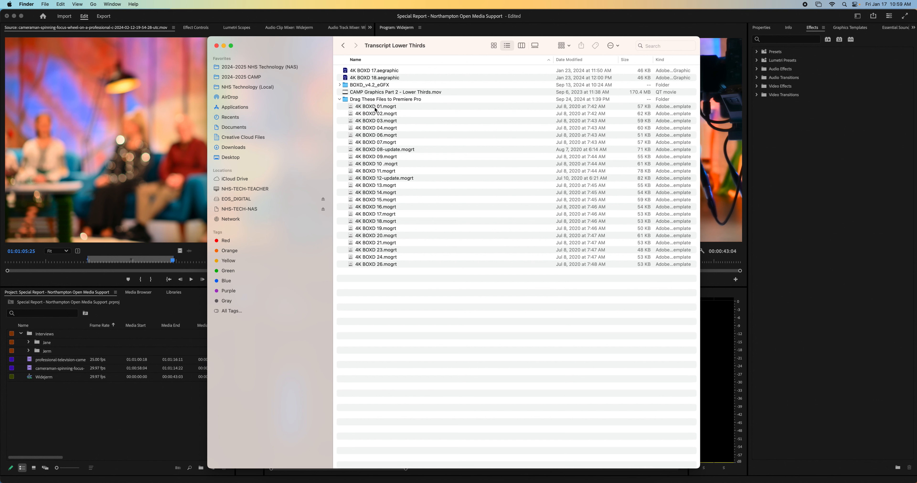
click(376, 109)
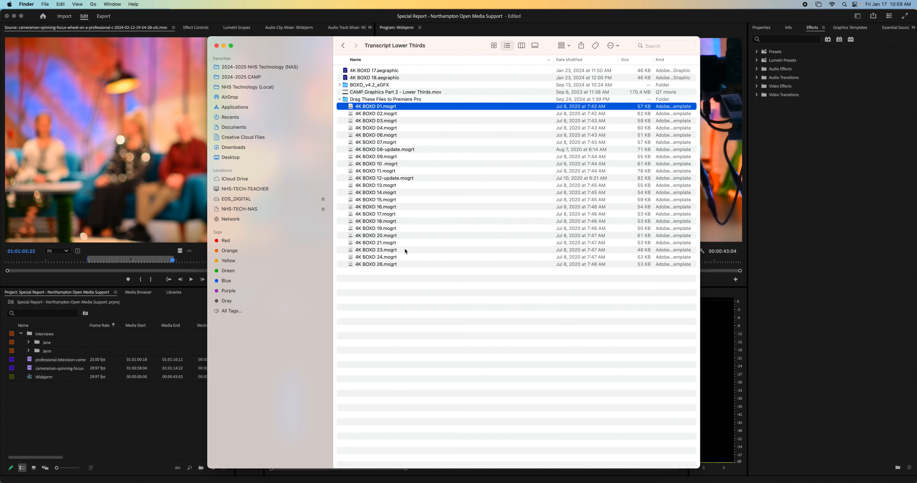
shift+click(398, 263)
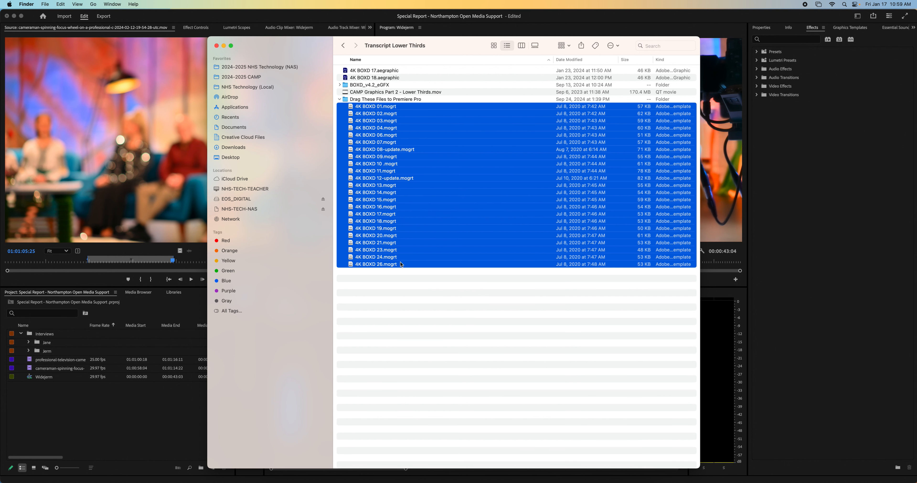
click(855, 31)
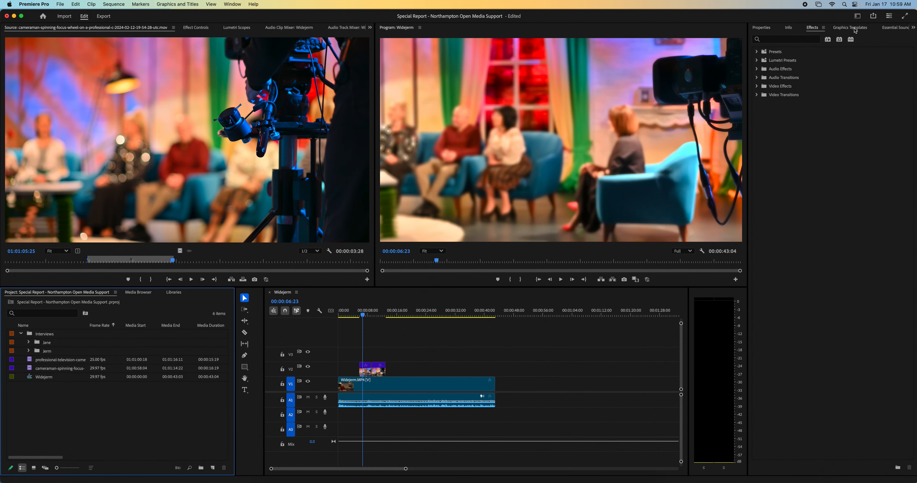
click(855, 31)
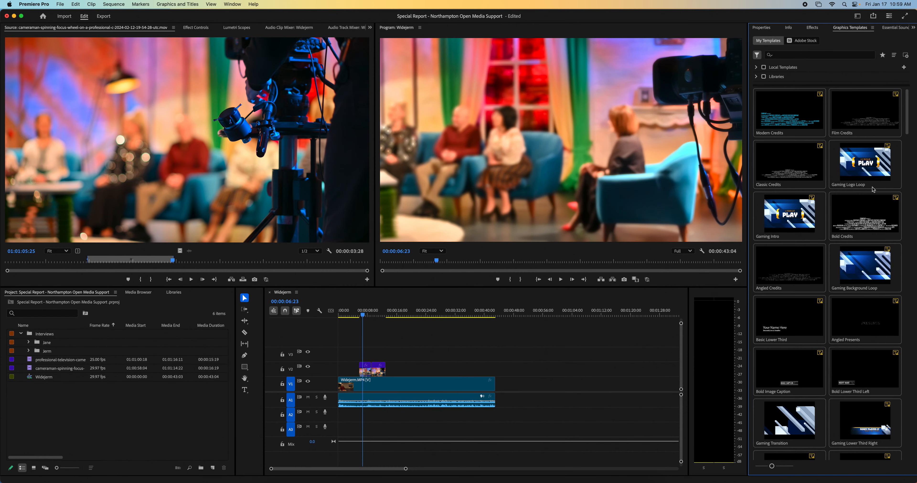
click(275, 482)
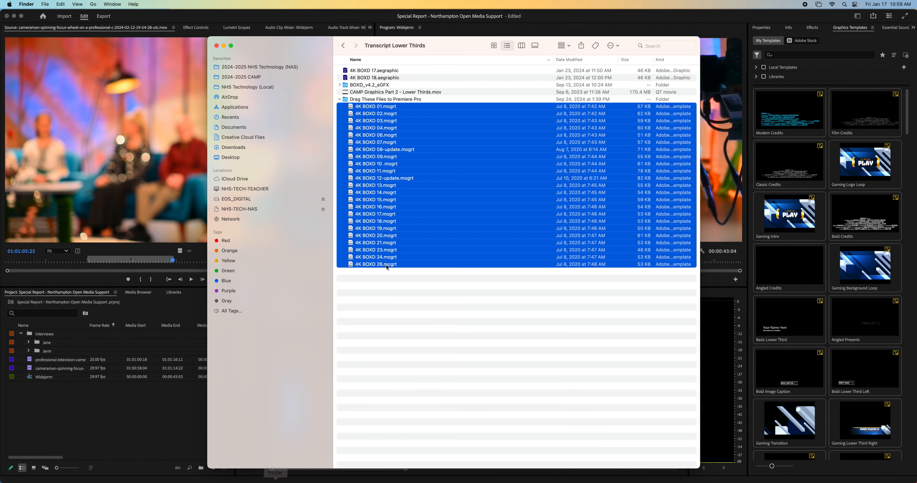
drag(390, 266, 831, 244)
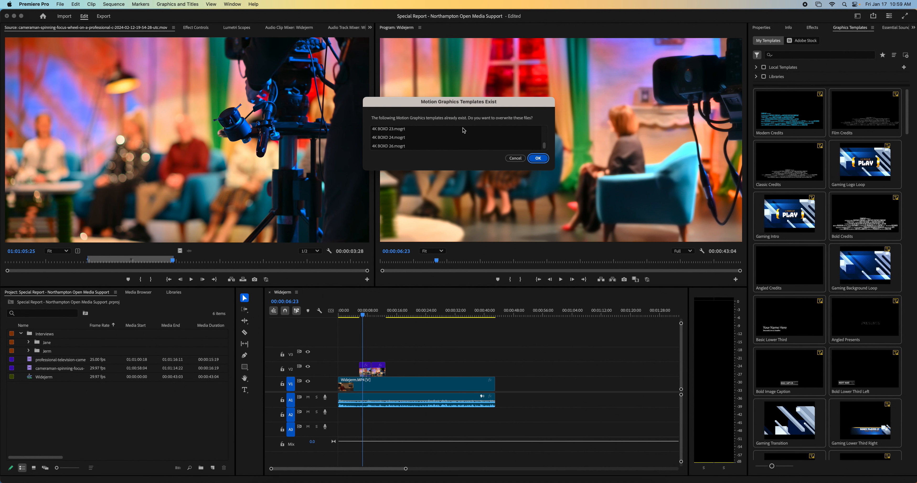
click(534, 161)
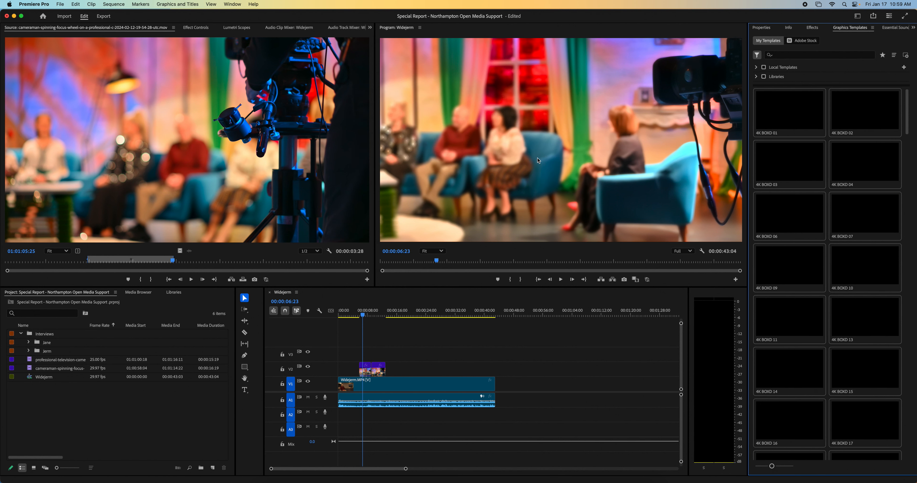
click(580, 178)
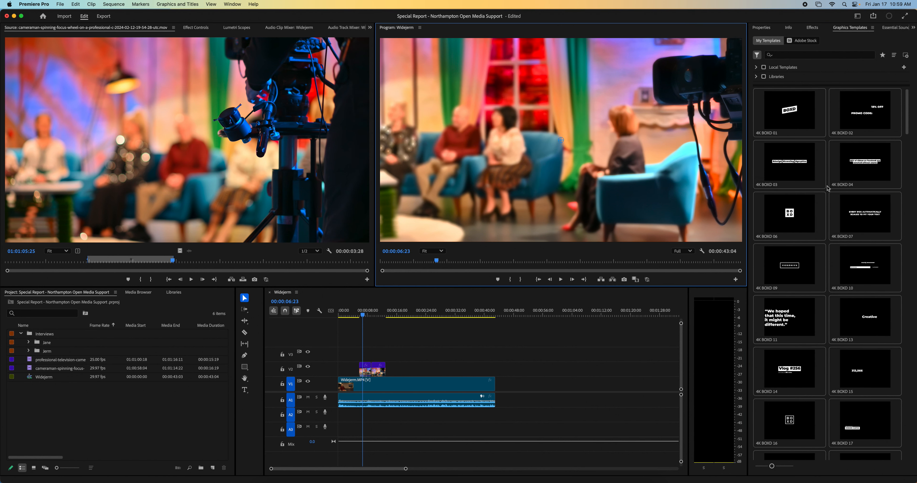
- Add the 4K BOXD 18 lower-third template to track V2 at 00:00:00:24, above the start of the interview clip
click(794, 127)
scroll(811, 289, down, 1)
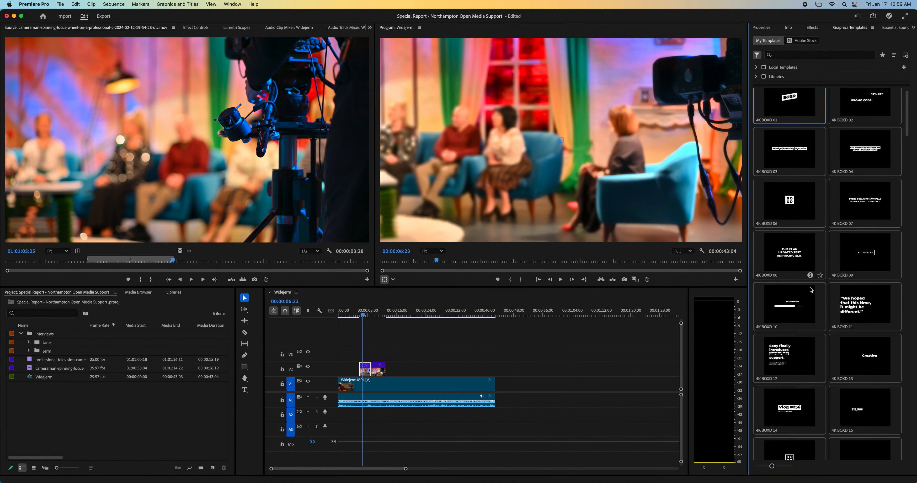
scroll(811, 290, down, 5)
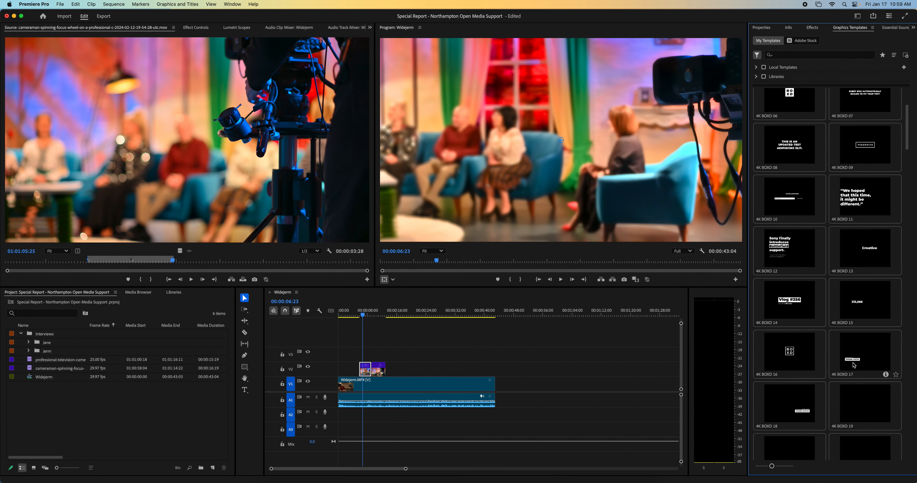
click(853, 365)
click(779, 405)
drag(348, 315, 341, 316)
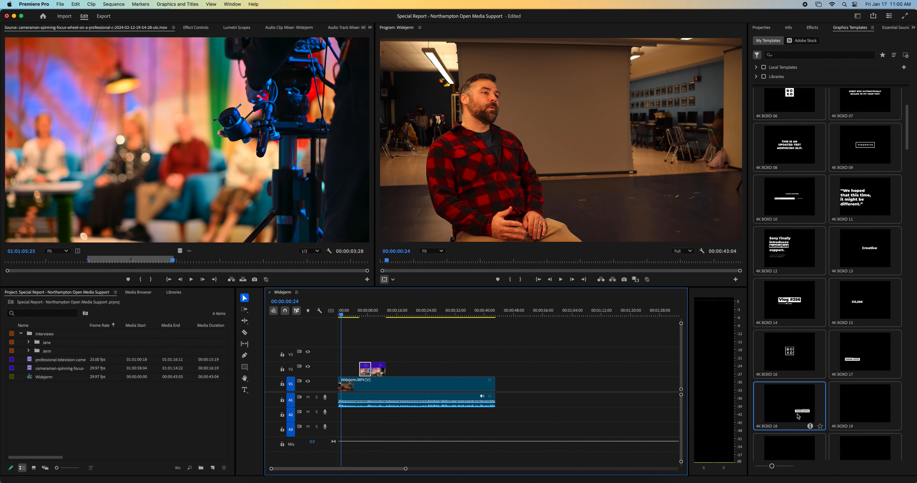
drag(798, 416, 344, 371)
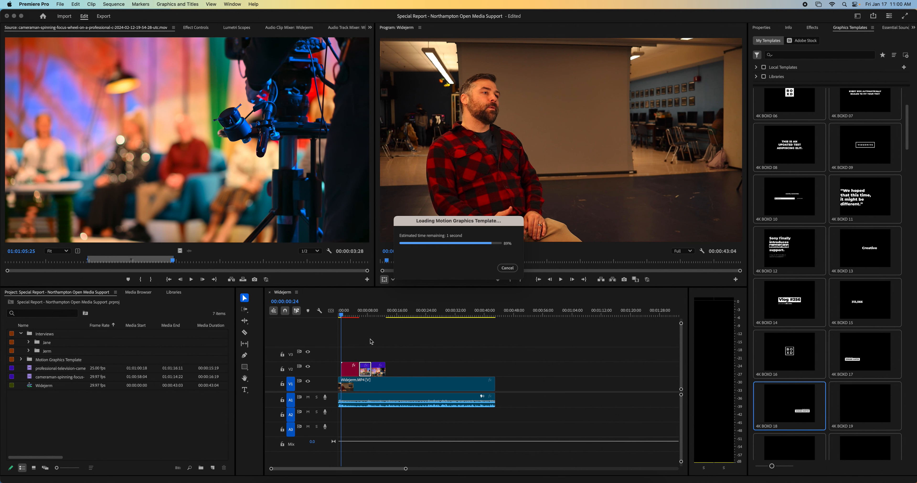
- Scale the 4K BOXD 18 lower third to 65 and set its position to 844, 578
click(348, 315)
drag(348, 315, 352, 315)
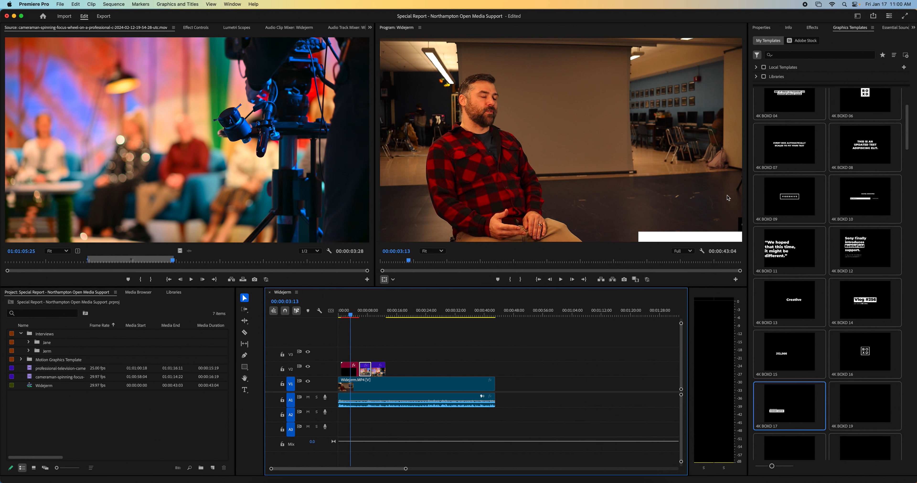
double_click(350, 375)
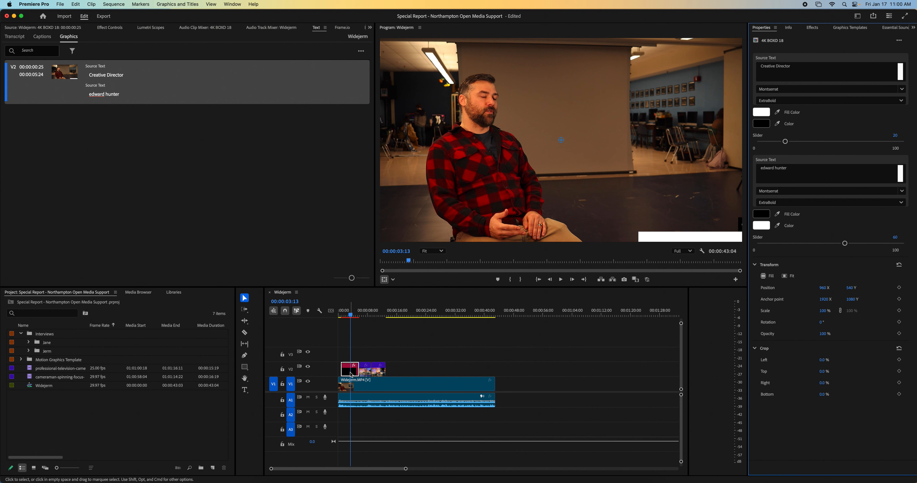
click(114, 29)
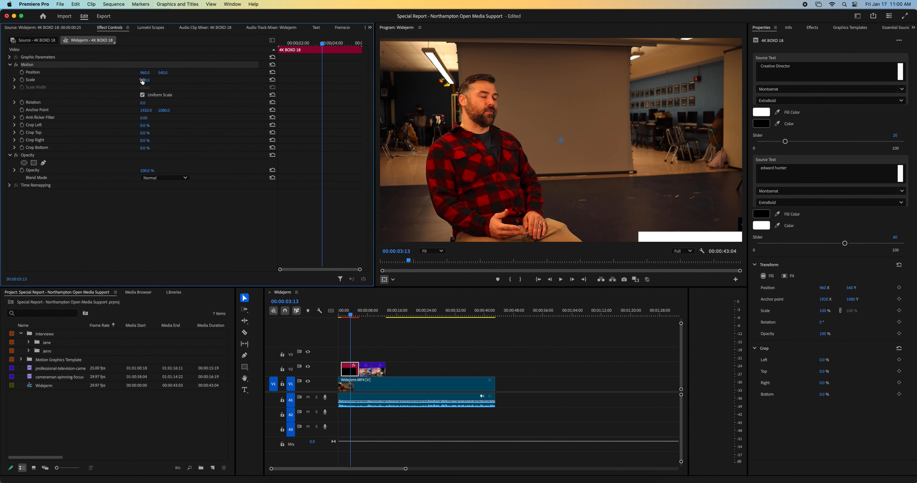
drag(144, 80, 129, 80)
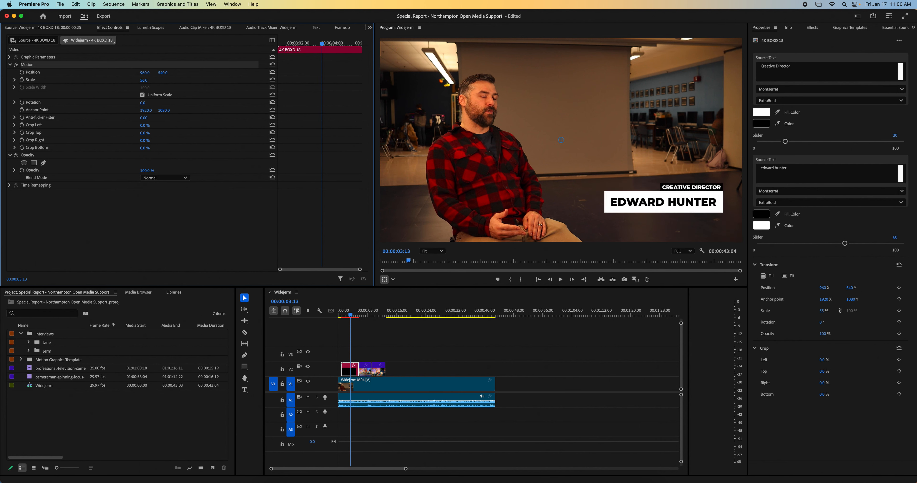
click(150, 78)
text(65)
key(Return)
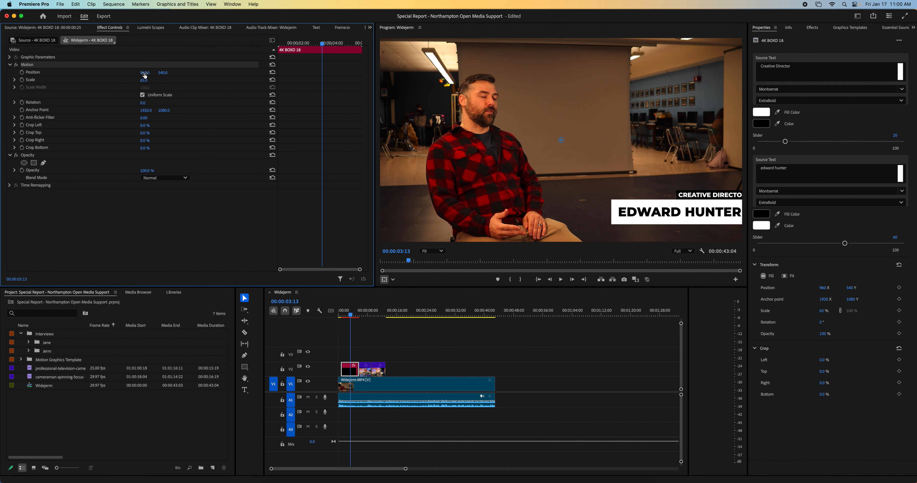
drag(145, 74, 104, 75)
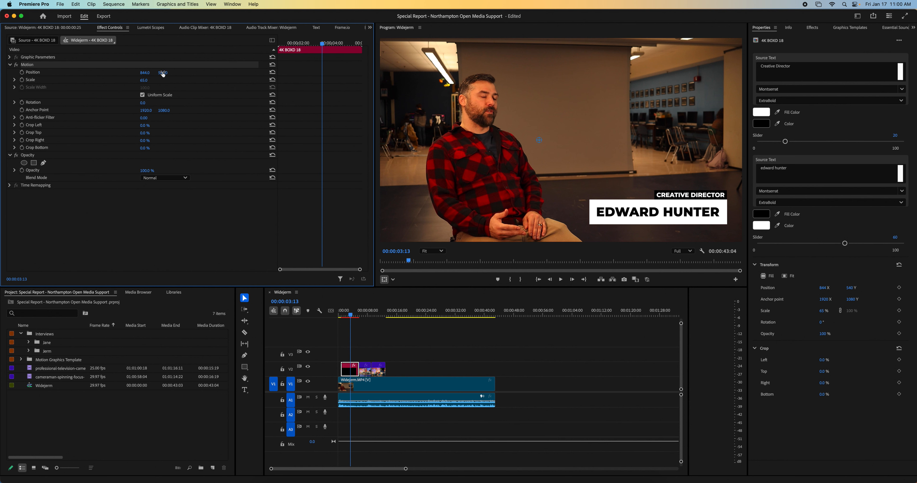
drag(163, 72, 176, 72)
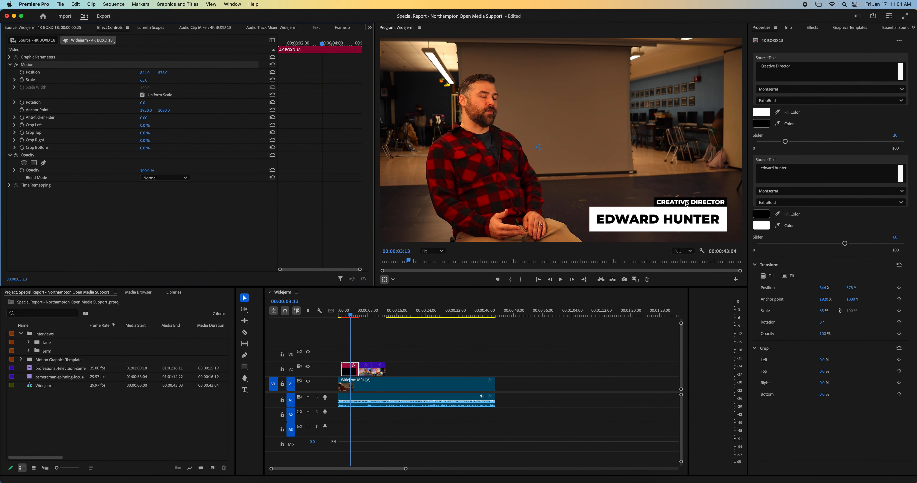
- Change the lower third's title text to "NHS Tech Teacher" and its name text to the interviewee's full name
double_click(352, 374)
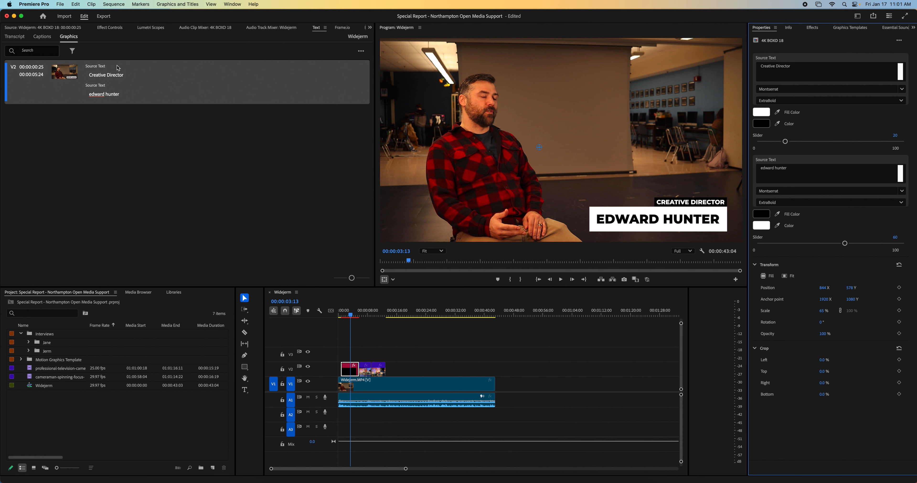
triple_click(782, 68)
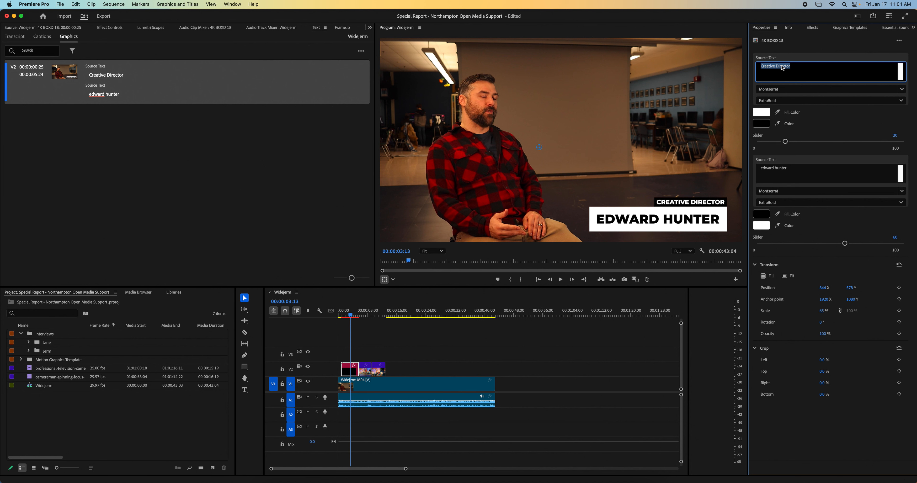
text(NHS Tech Teacher)
click(789, 172)
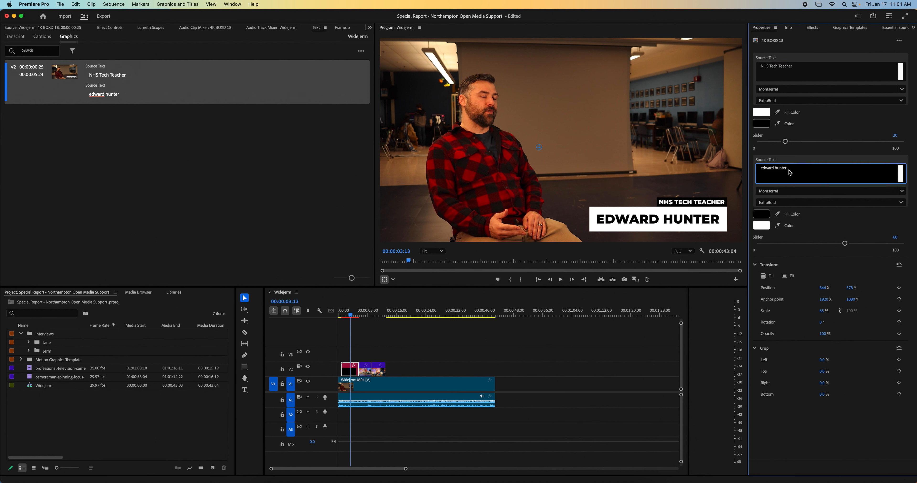
key(super+a)
text(Jero)
click(832, 74)
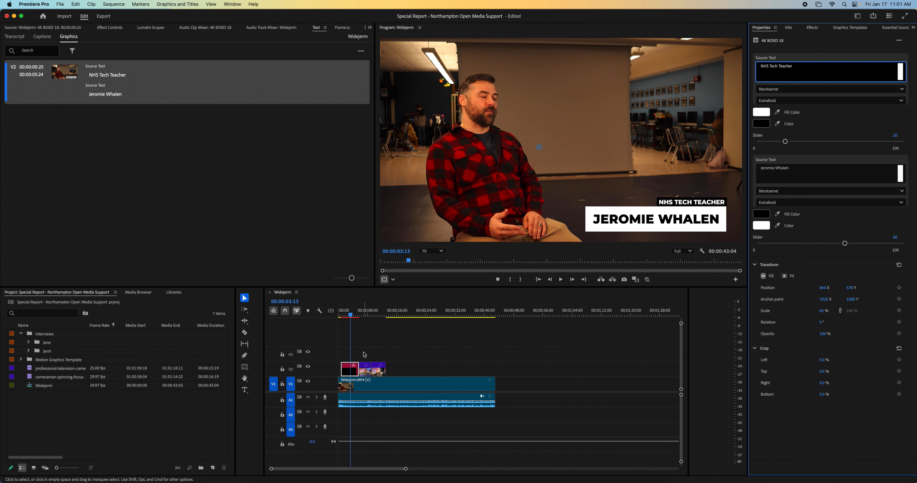
- Move the two B-roll clips on V2 to start at about 21 seconds, and play through the end of the lower third
drag(364, 353, 421, 372)
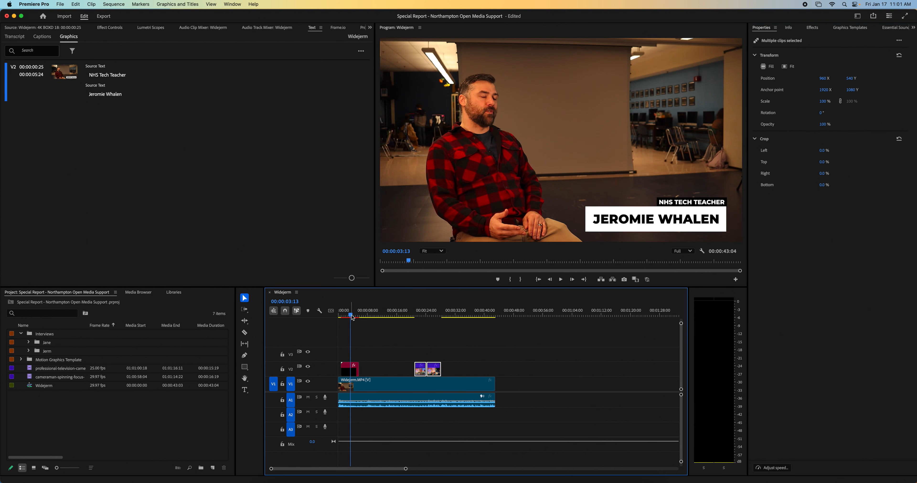
key(space)
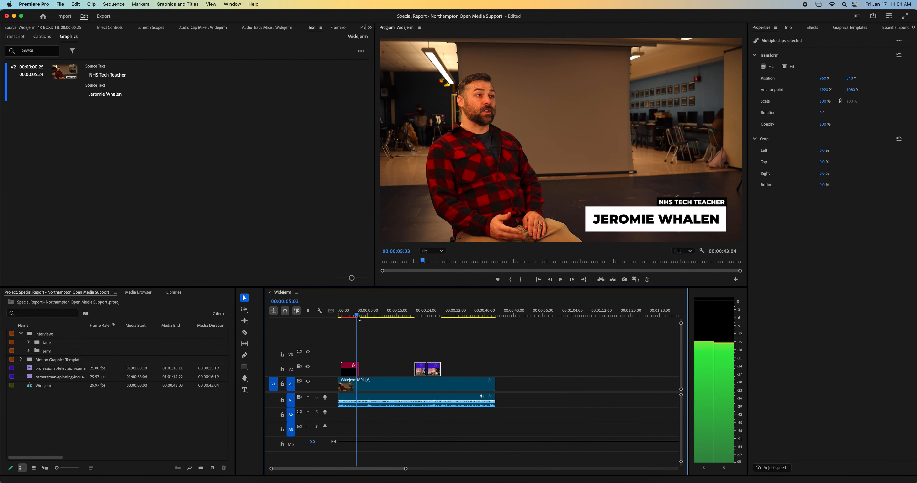
key(space)
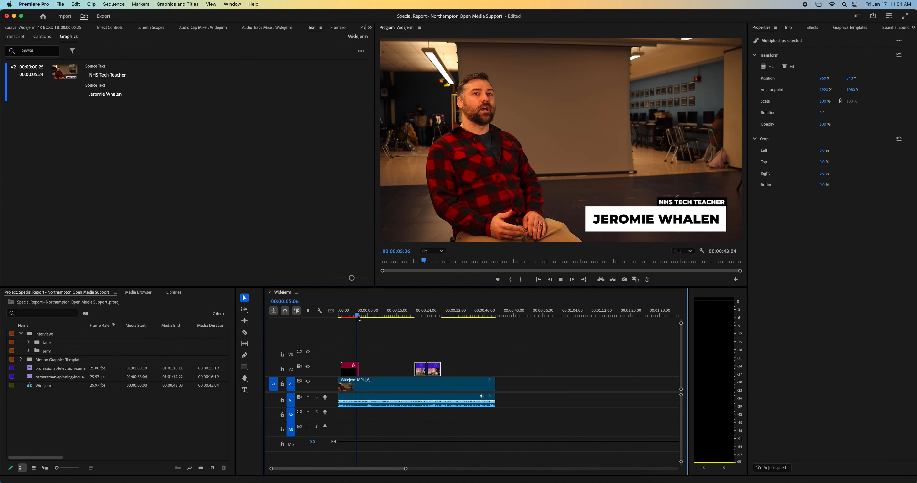
key(space)
key(space)
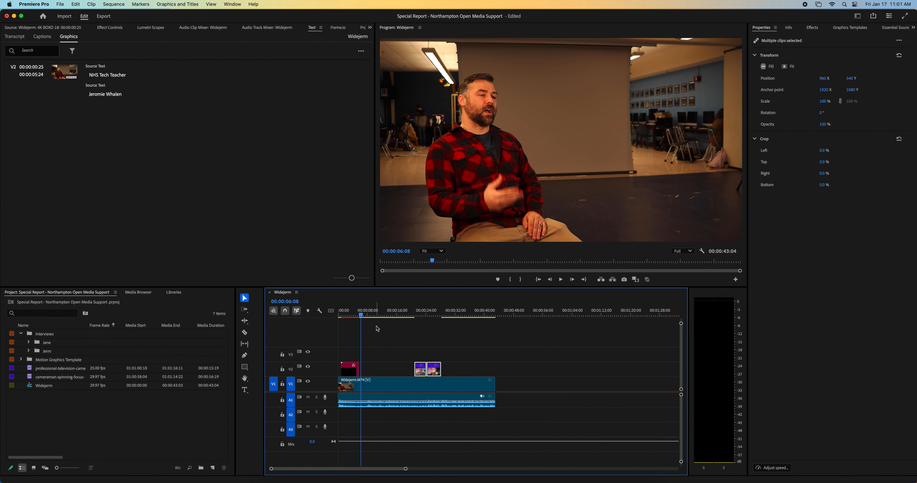
- Copy the lower third and paste the duplicate onto V2 at 00:00:03:16, while the title is fully displayed
click(350, 372)
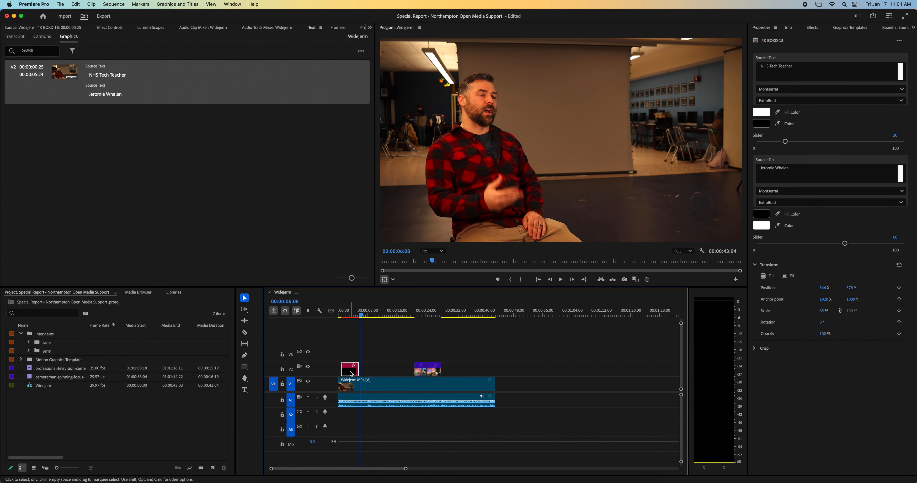
drag(357, 315, 349, 316)
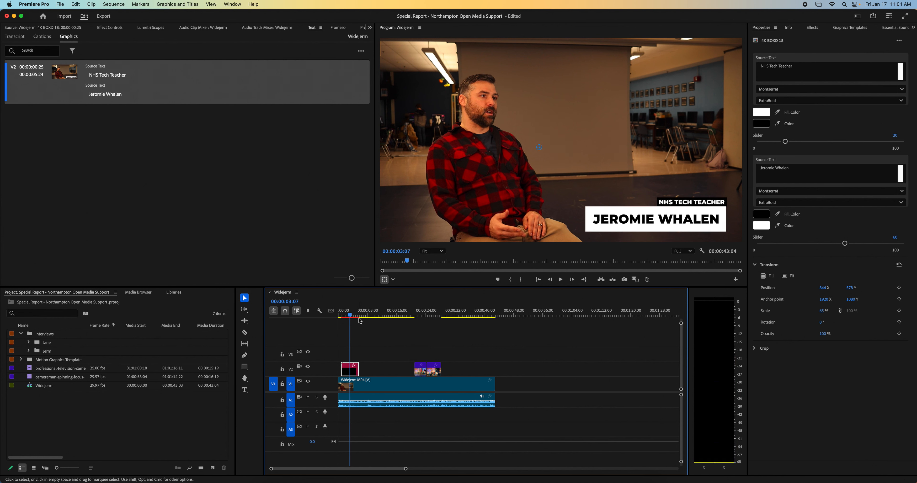
drag(357, 316, 353, 318)
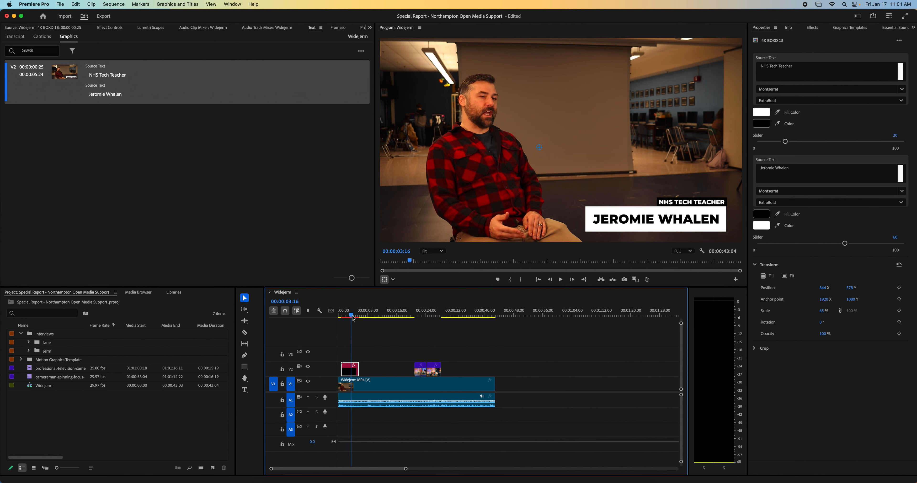
key(super+v)
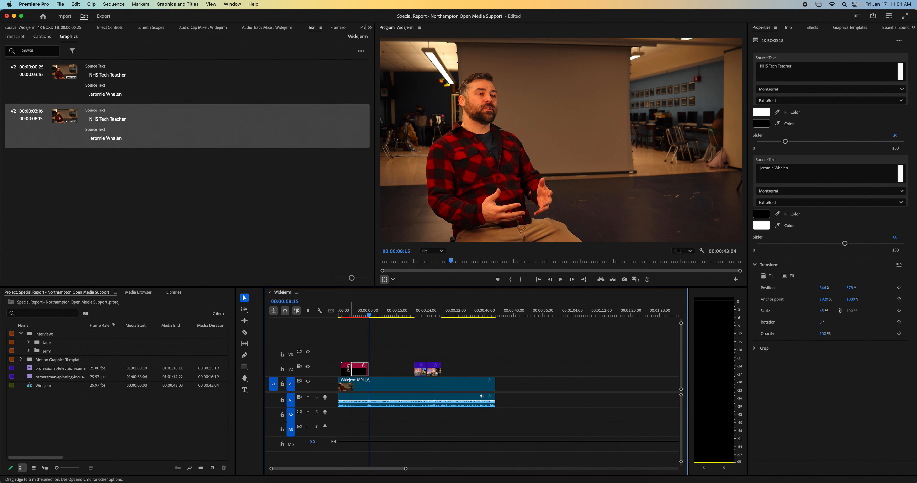
- Reverse the speed of the pasted lower-third copy
right_click(360, 372)
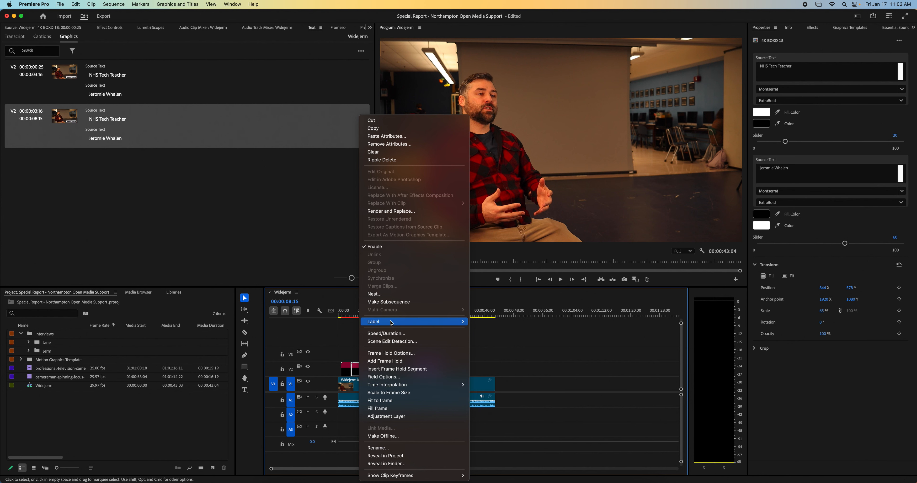
click(392, 333)
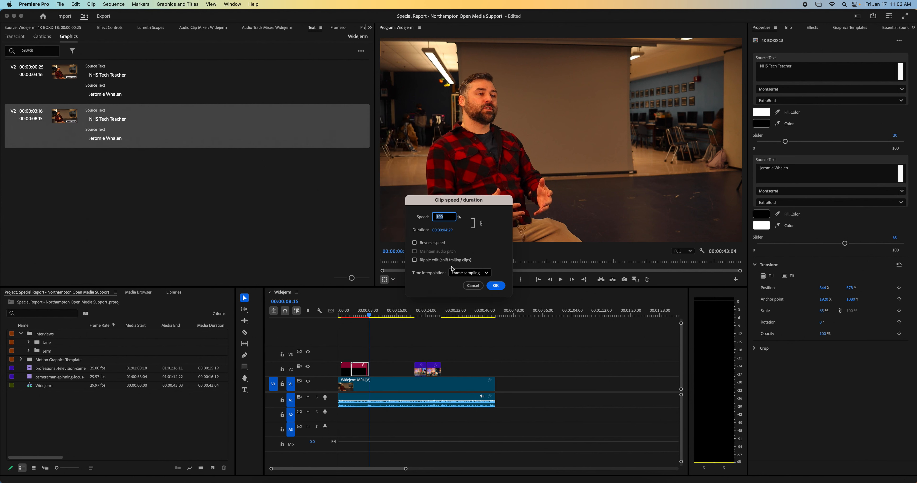
click(428, 243)
click(495, 286)
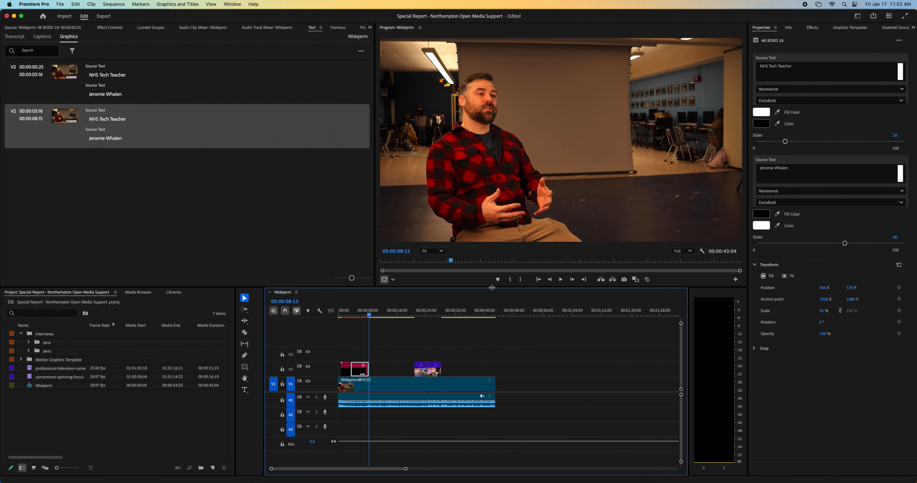
- Play the sequence from about 00:00:00:29 to review the lower third's animation in and out
click(344, 316)
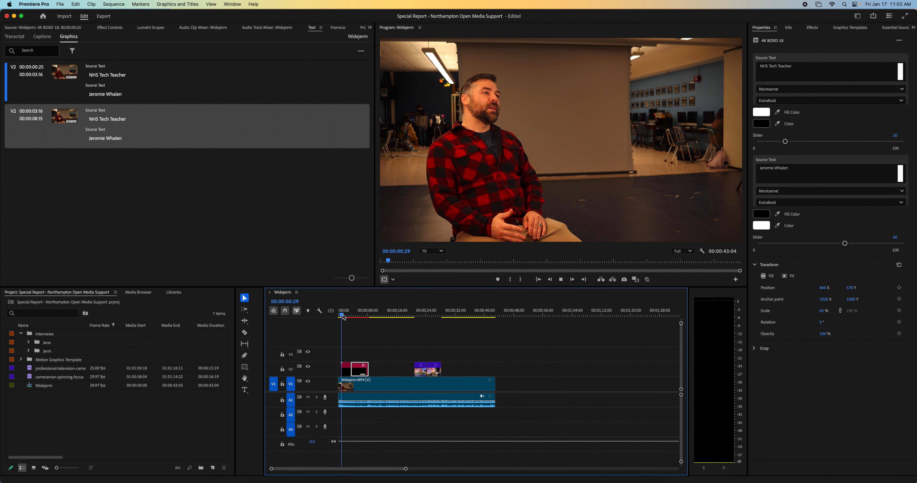
key(space)
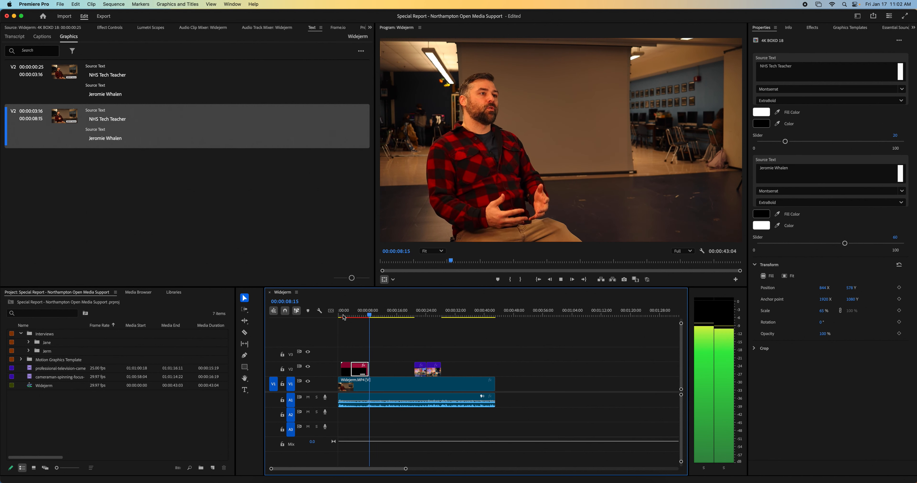
key(space)
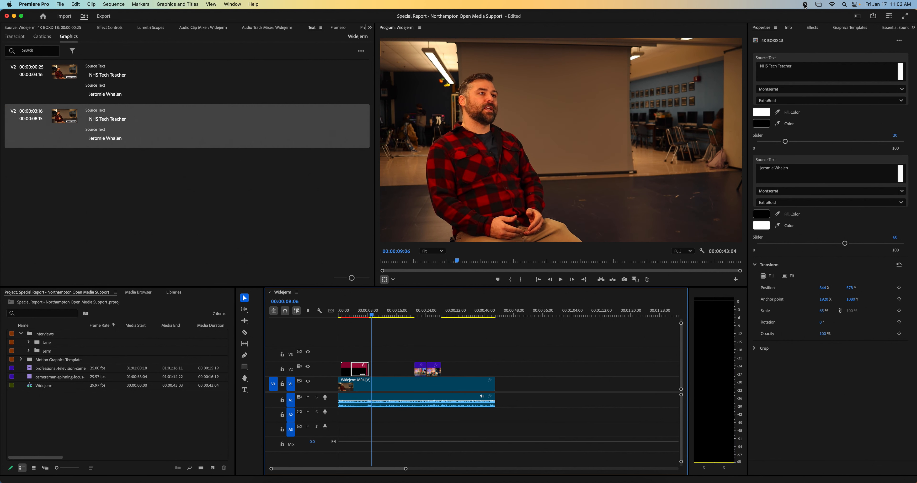